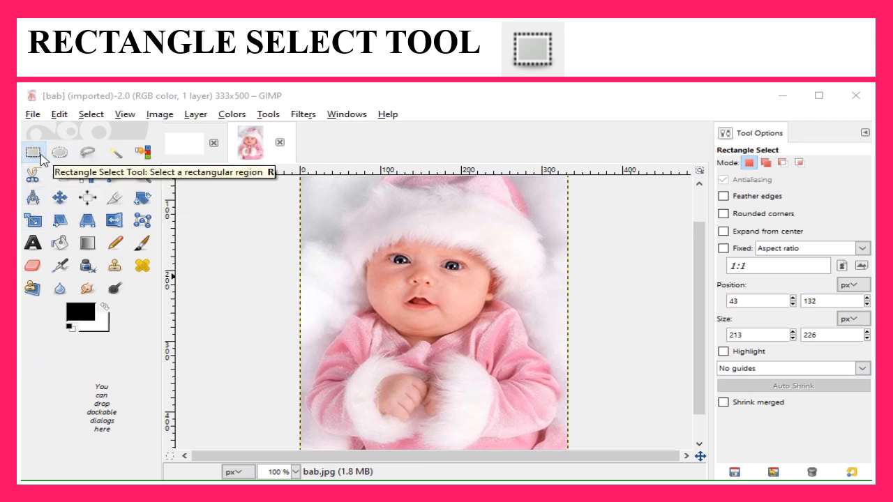
# Step: Select the baby's face area with a rectangular selection, and again with an elliptical selection
pyautogui.click(40, 156)
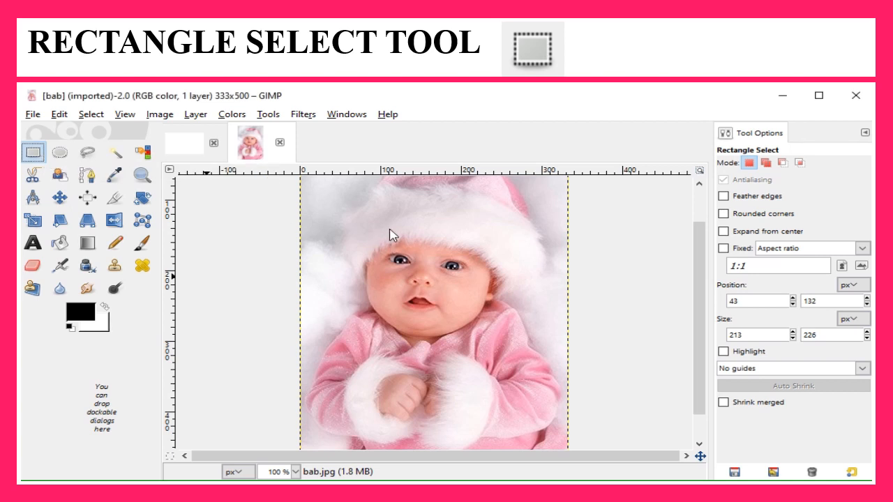
pyautogui.moveTo(389, 228); pyautogui.dragTo(496, 339)
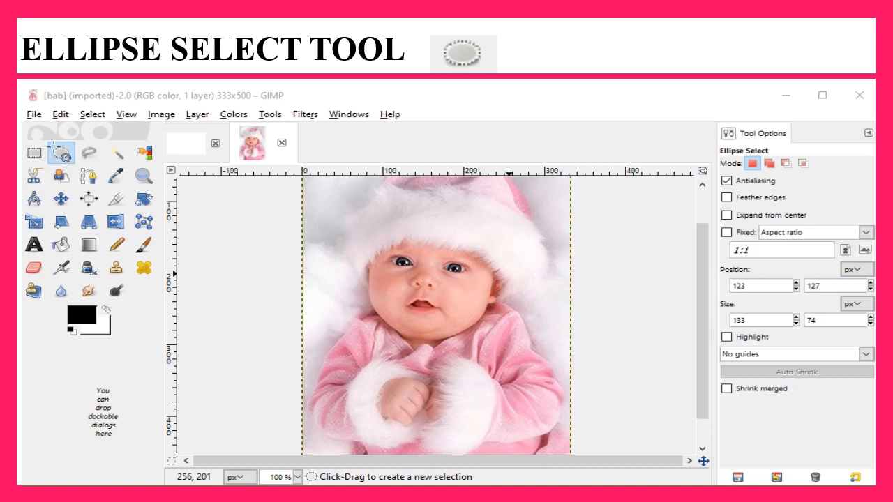
pyautogui.click(61, 153)
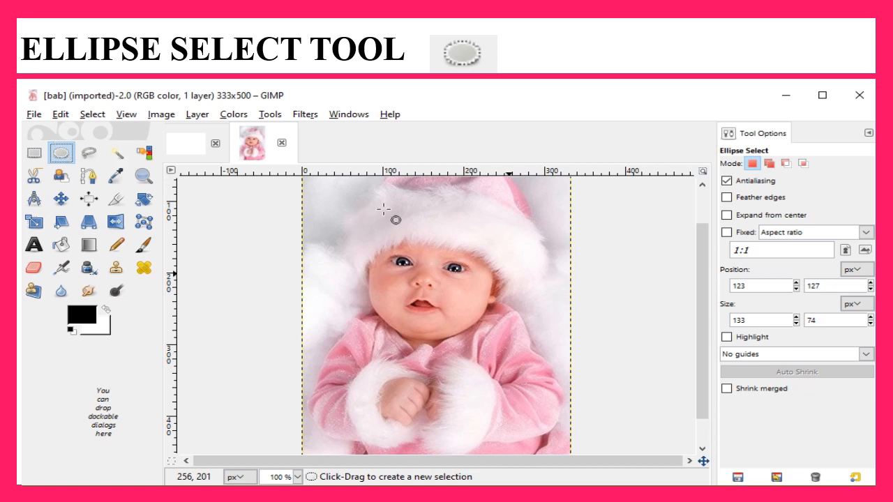
pyautogui.moveTo(383, 210); pyautogui.dragTo(517, 366)
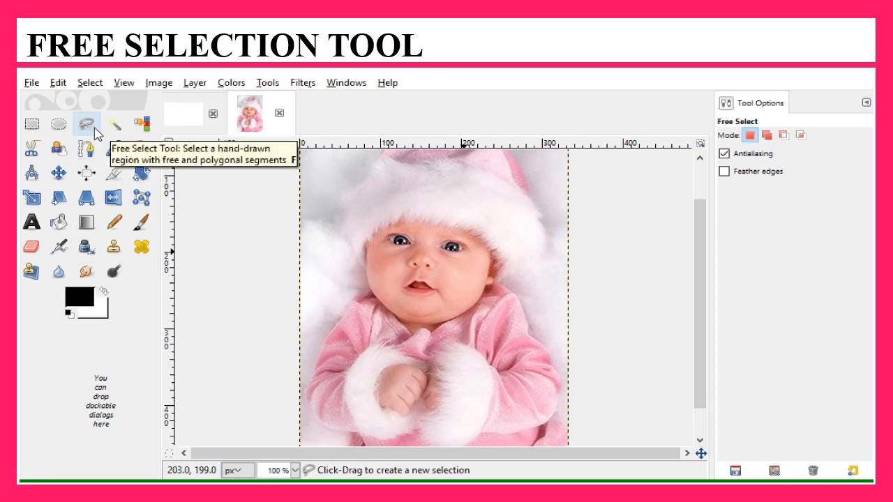
# Step: Draw a closed freehand selection on the baby's face with the Free Select tool
pyautogui.click(93, 131)
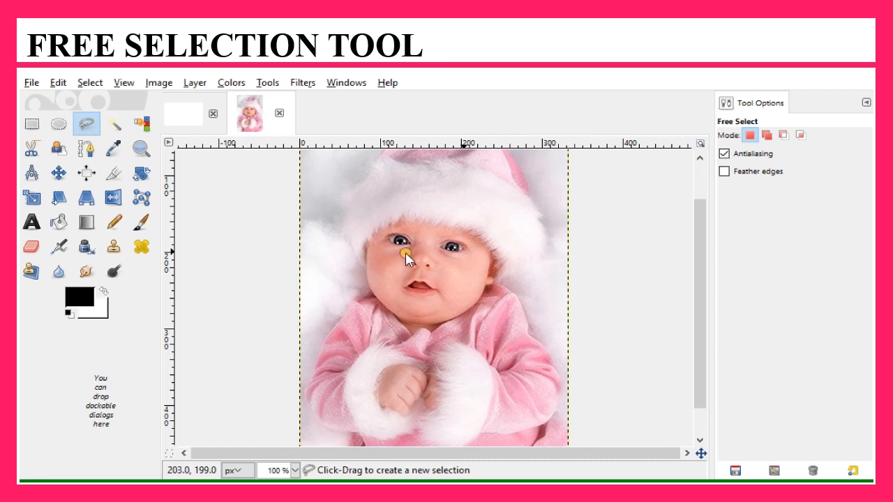
pyautogui.moveTo(405, 252)
pyautogui.mouseDown()
pyautogui.moveTo(380, 240)
pyautogui.moveTo(393, 222)
pyautogui.moveTo(459, 223)
pyautogui.moveTo(479, 234)
pyautogui.moveTo(482, 255)
pyautogui.moveTo(457, 260)
pyautogui.mouseUp()
pyautogui.doubleClick(455, 259)
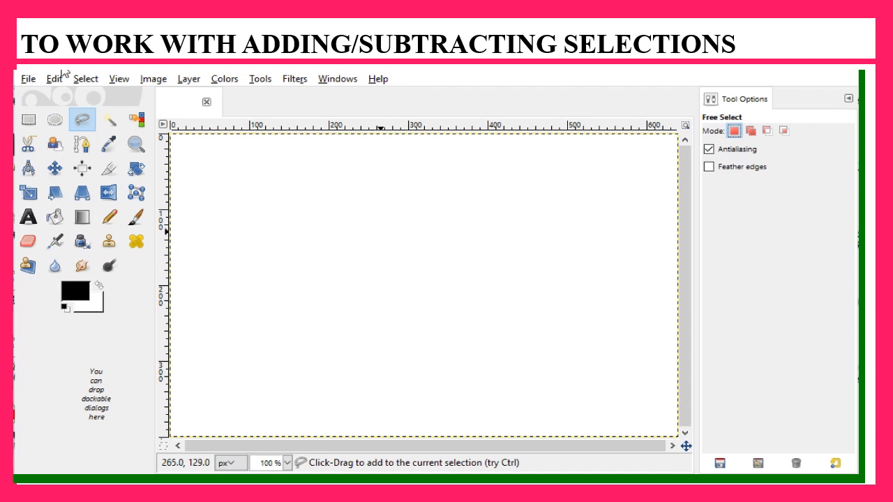
# Step: Draw a closed freehand selection on the blank canvas and extend it with another freehand region in add-to-selection mode
pyautogui.click(83, 122)
pyautogui.moveTo(257, 274)
pyautogui.mouseDown()
pyautogui.moveTo(253, 217)
pyautogui.moveTo(281, 205)
pyautogui.moveTo(313, 224)
pyautogui.moveTo(363, 204)
pyautogui.moveTo(416, 214)
pyautogui.moveTo(476, 232)
pyautogui.moveTo(508, 267)
pyautogui.moveTo(469, 308)
pyautogui.moveTo(403, 343)
pyautogui.moveTo(296, 369)
pyautogui.moveTo(256, 270)
pyautogui.mouseUp()
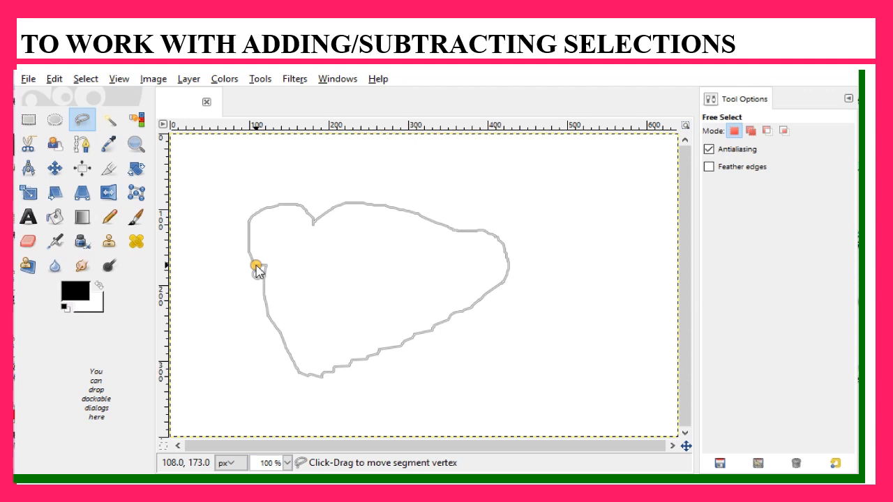
pyautogui.click(440, 246)
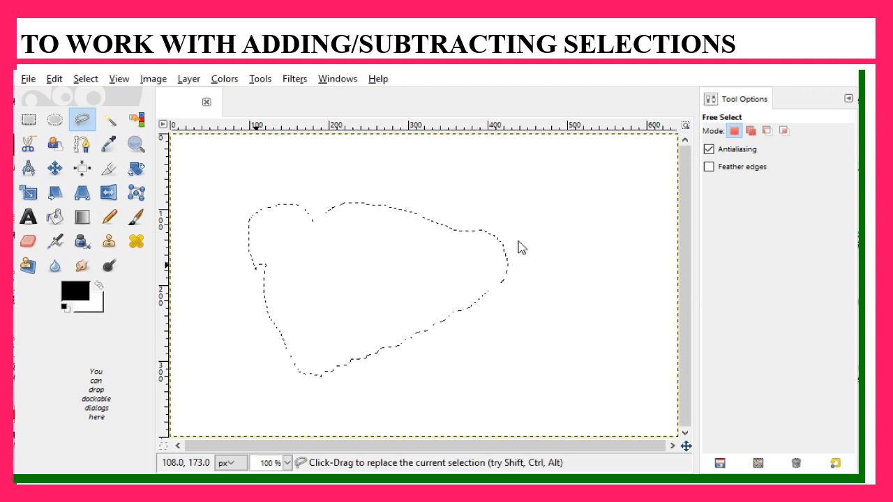
pyautogui.click(751, 133)
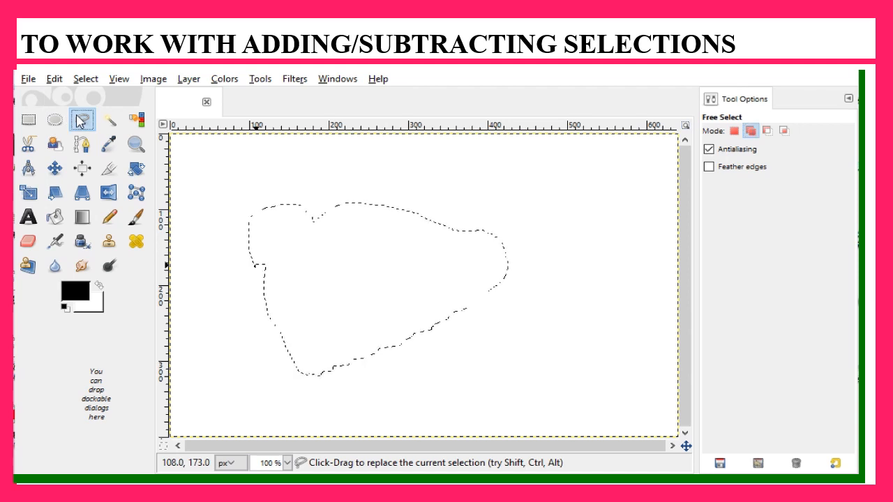
pyautogui.moveTo(427, 258)
pyautogui.mouseDown()
pyautogui.moveTo(421, 226)
pyautogui.moveTo(429, 209)
pyautogui.moveTo(466, 189)
pyautogui.moveTo(509, 186)
pyautogui.moveTo(549, 218)
pyautogui.moveTo(546, 280)
pyautogui.moveTo(473, 306)
pyautogui.moveTo(431, 289)
pyautogui.moveTo(428, 261)
pyautogui.mouseUp()
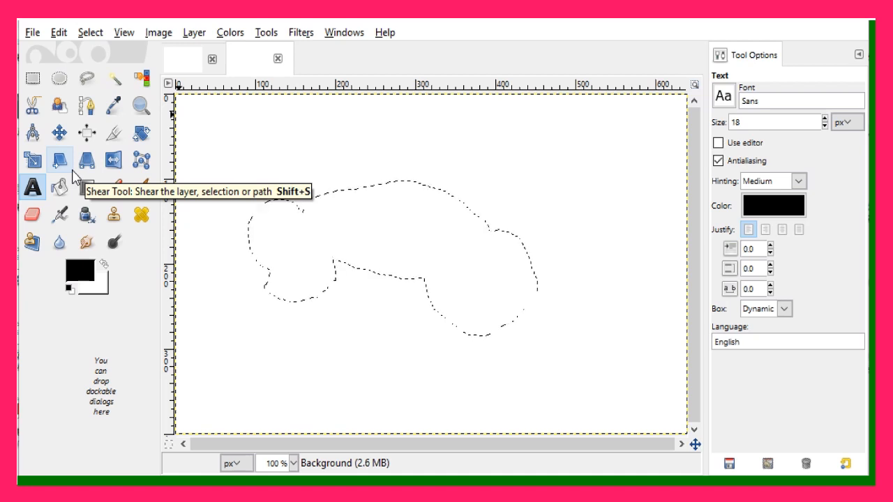
# Step: Fill the selected freehand shape with the black foreground colour using Bucket Fill
pyautogui.click(60, 188)
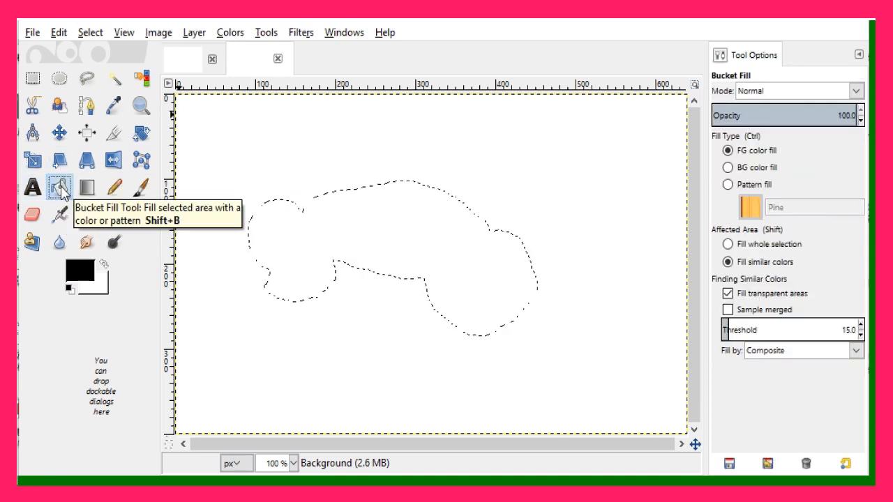
pyautogui.click(81, 265)
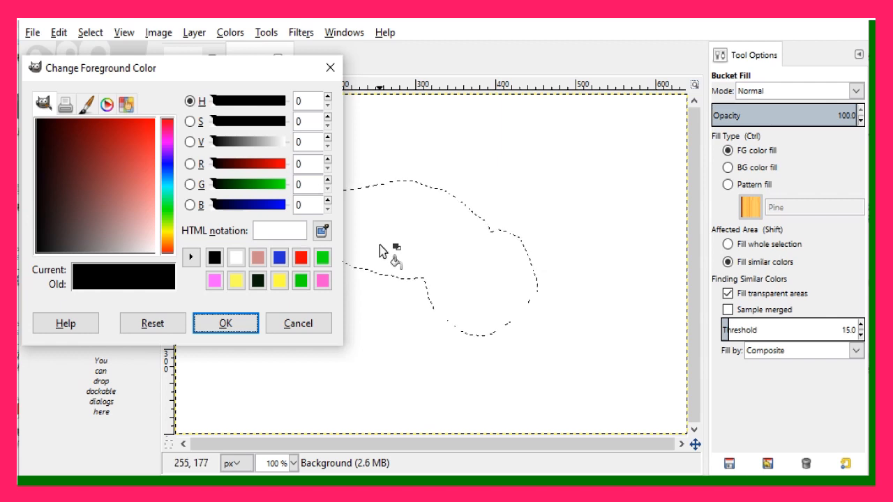
pyautogui.press('Return')
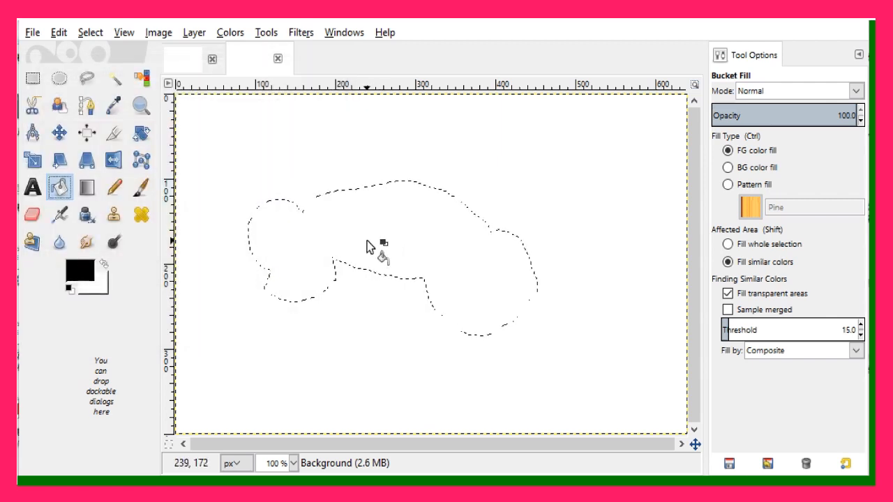
pyautogui.click(369, 237)
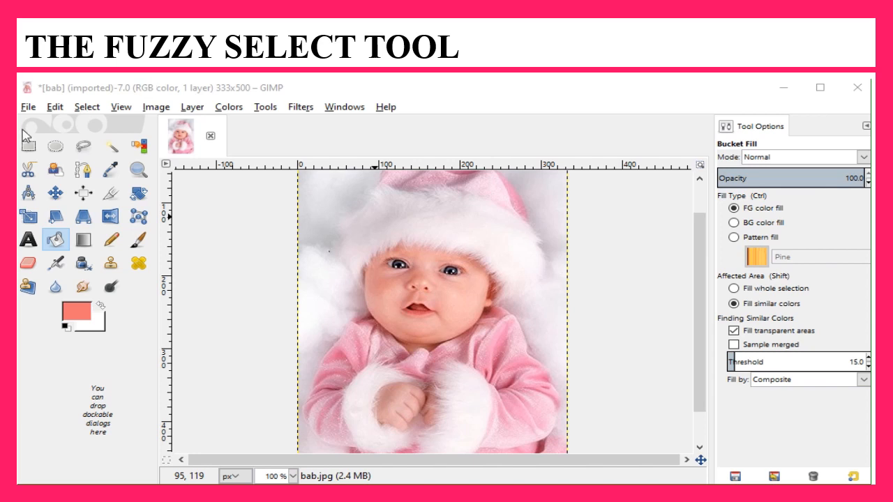
# Step: Fuzzy-select the pale area starting from the hat's white fur and bucket-fill it with the foreground colour f17070
pyautogui.click(110, 148)
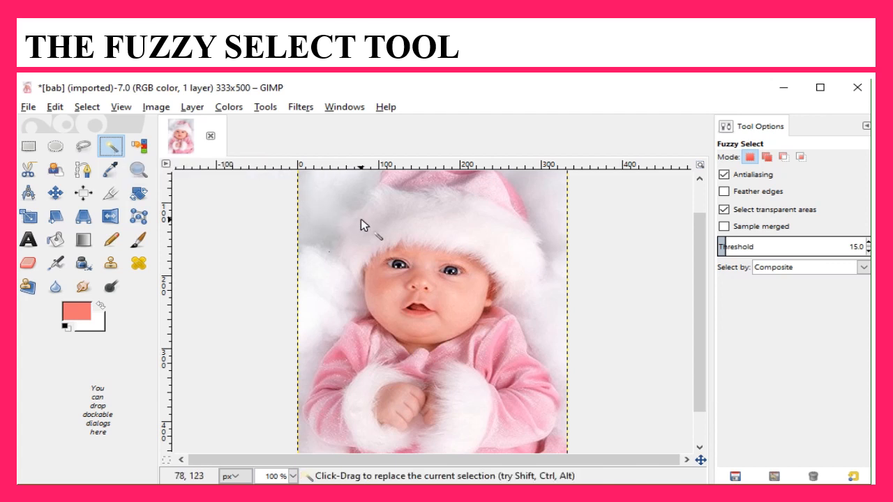
pyautogui.click(399, 213)
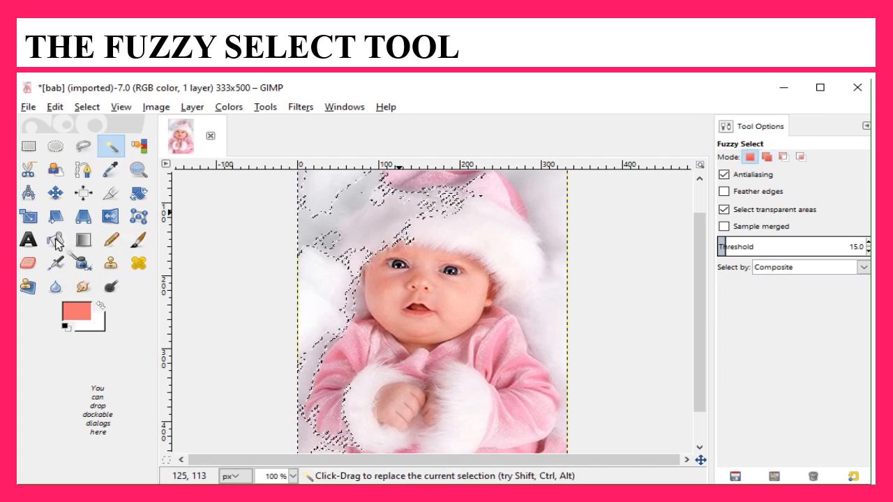
pyautogui.click(75, 314)
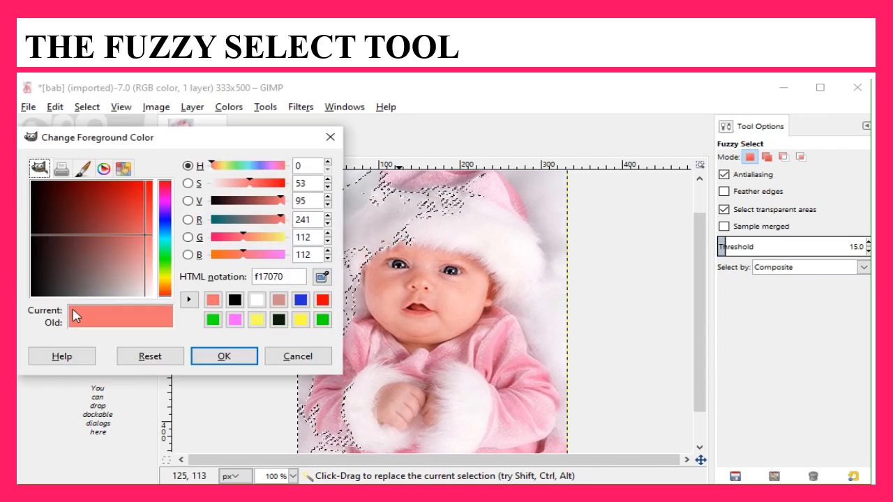
pyautogui.click(225, 359)
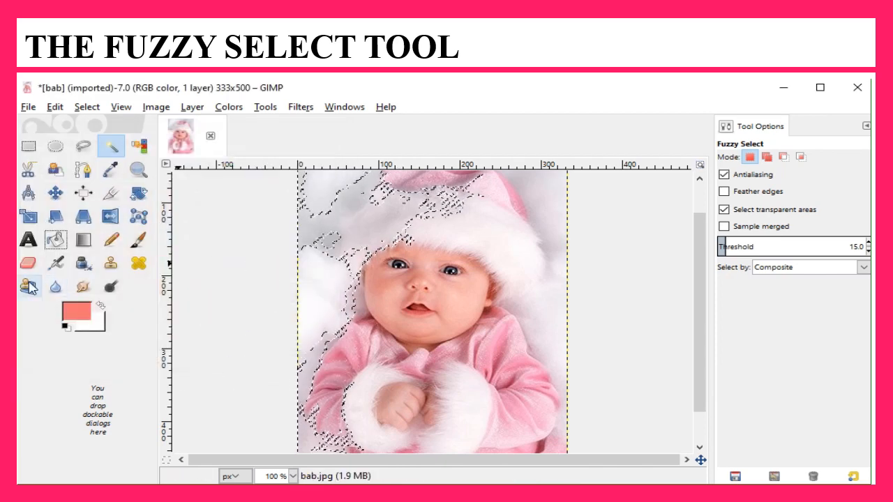
pyautogui.click(56, 239)
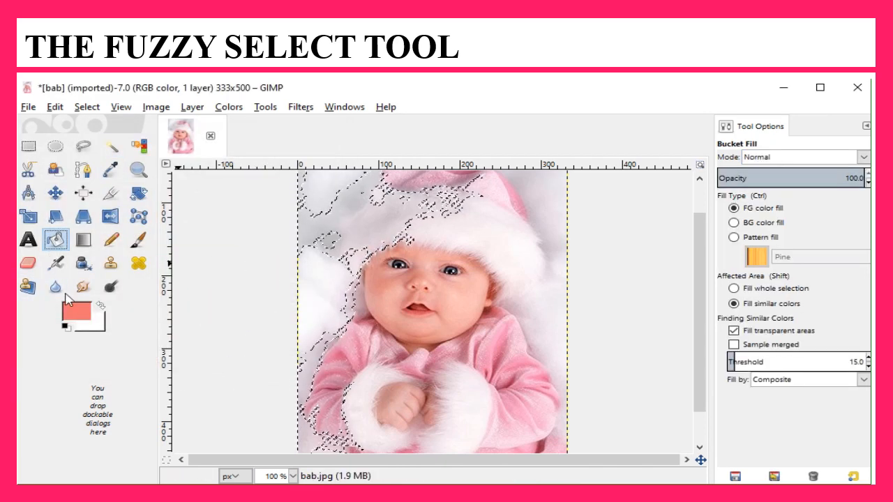
pyautogui.click(70, 308)
pyautogui.click(224, 355)
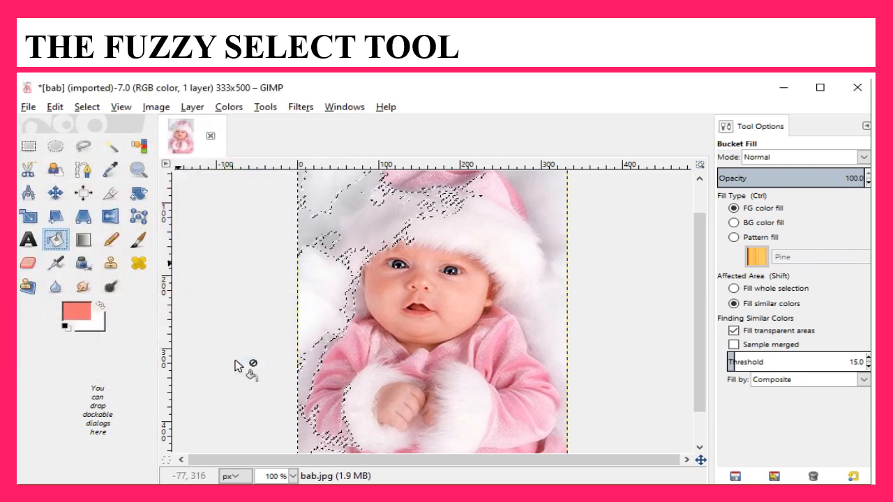
pyautogui.click(359, 213)
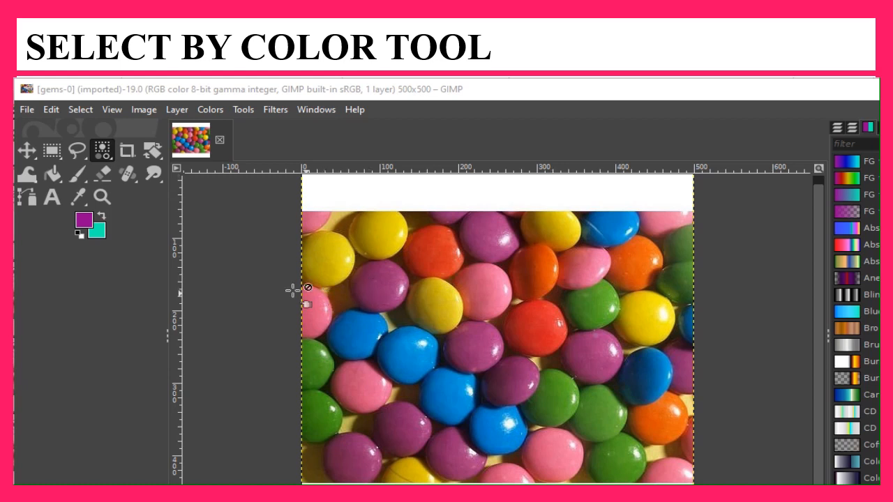
# Step: Select the blue candies throughout the image with the By Color Select tool, sampling one blue candy
pyautogui.click(104, 152)
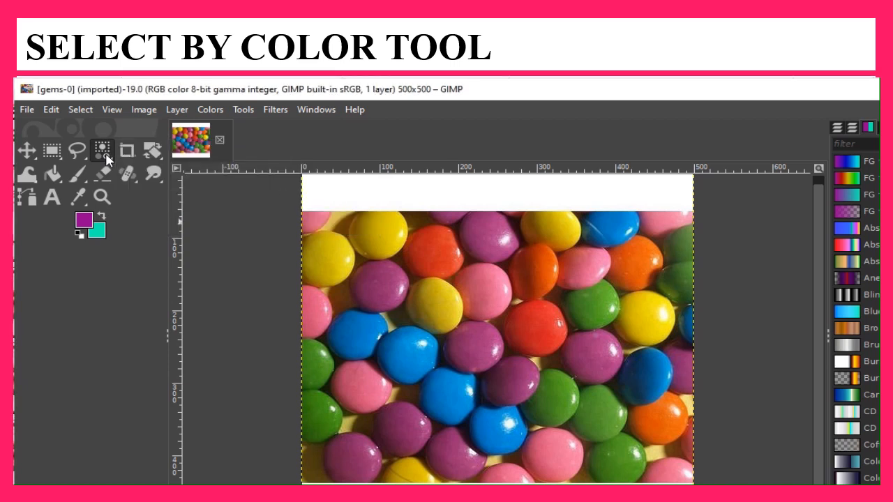
pyautogui.click(106, 159)
pyautogui.click(144, 175)
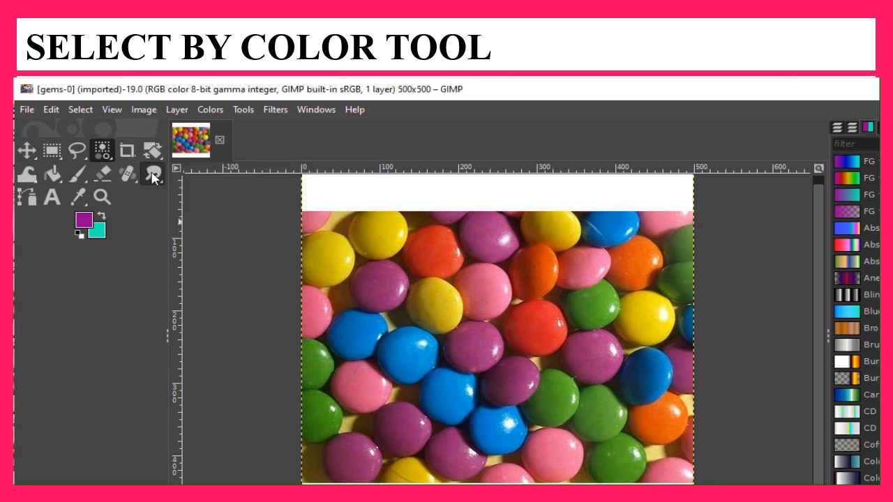
pyautogui.click(104, 153)
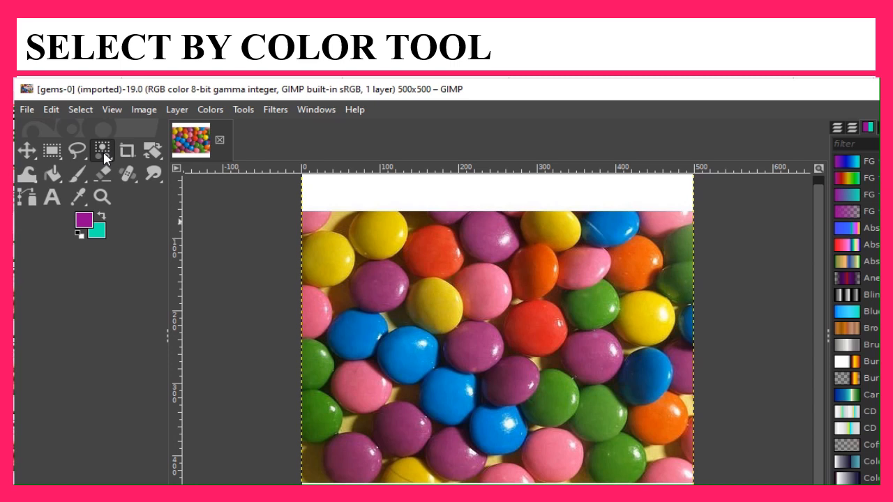
pyautogui.click(244, 109)
pyautogui.moveTo(277, 132)
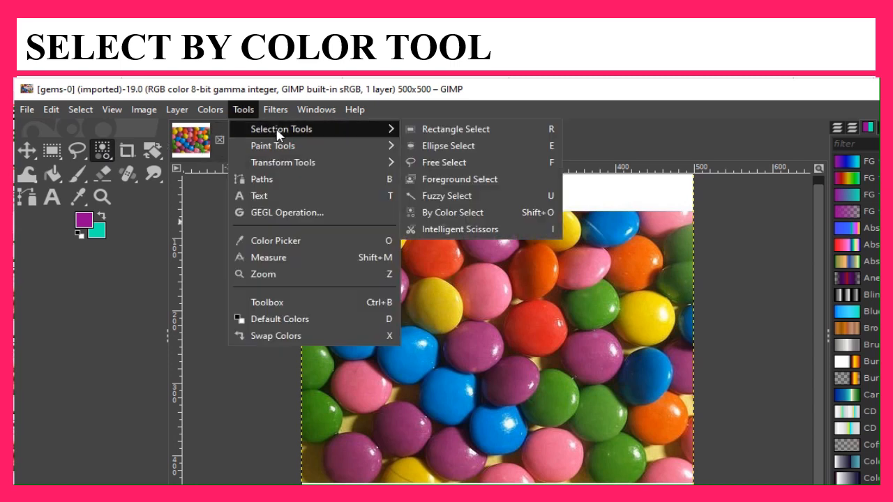
pyautogui.click(451, 214)
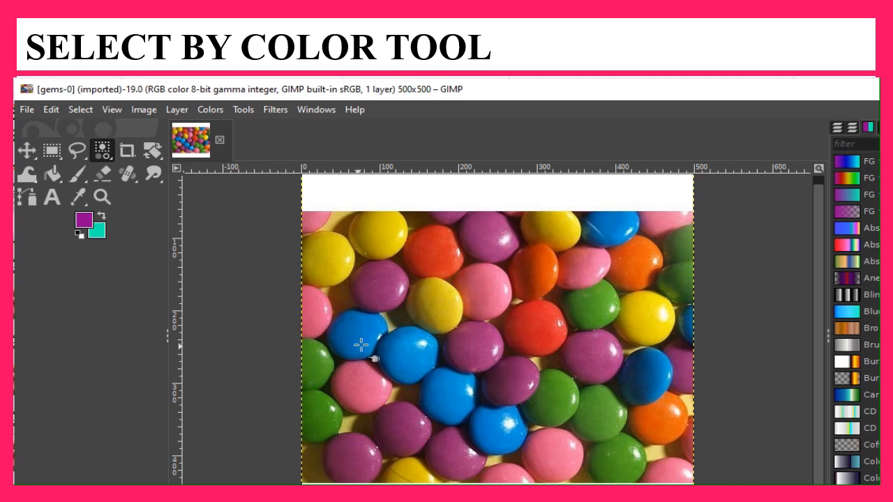
pyautogui.click(406, 345)
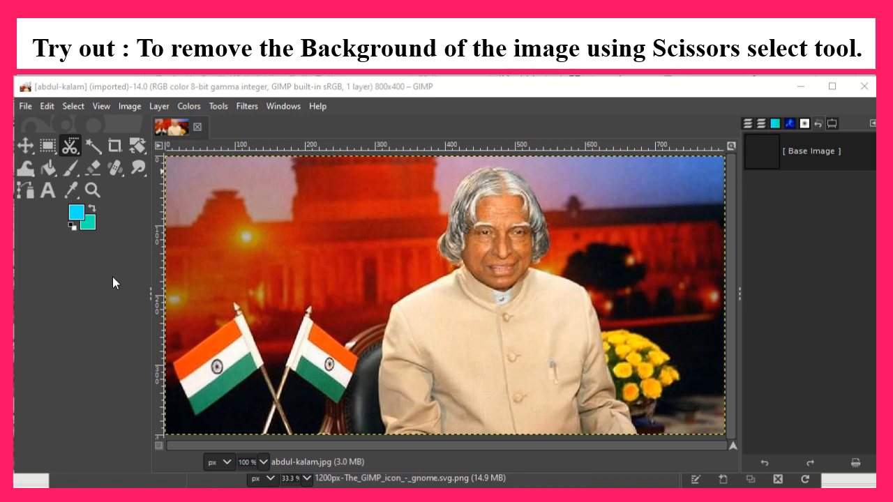
# Step: Start a Scissors Select outline at the base of the chair-side sleeve, following the arm and shoulder up to the hair beside the collar
pyautogui.click(72, 143)
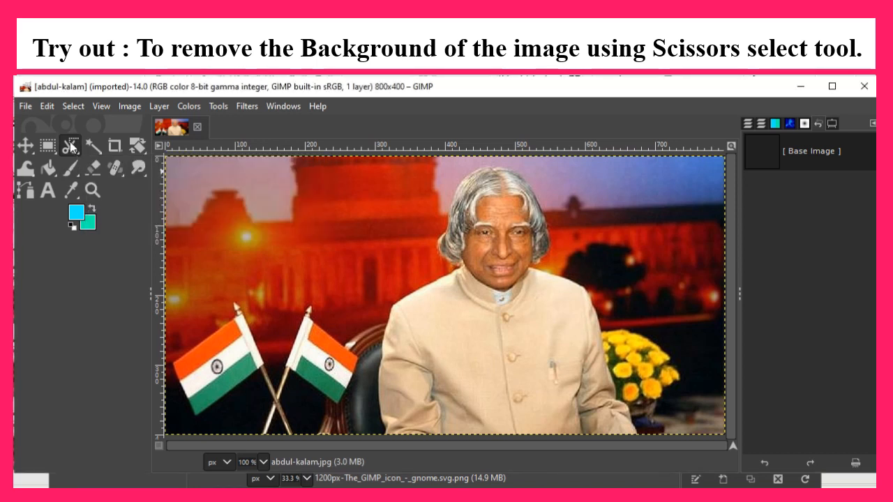
pyautogui.click(382, 430)
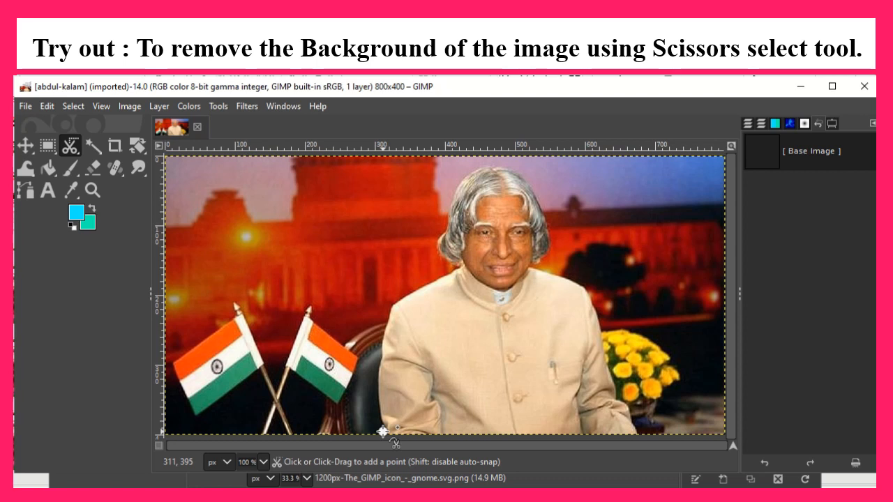
pyautogui.click(378, 369)
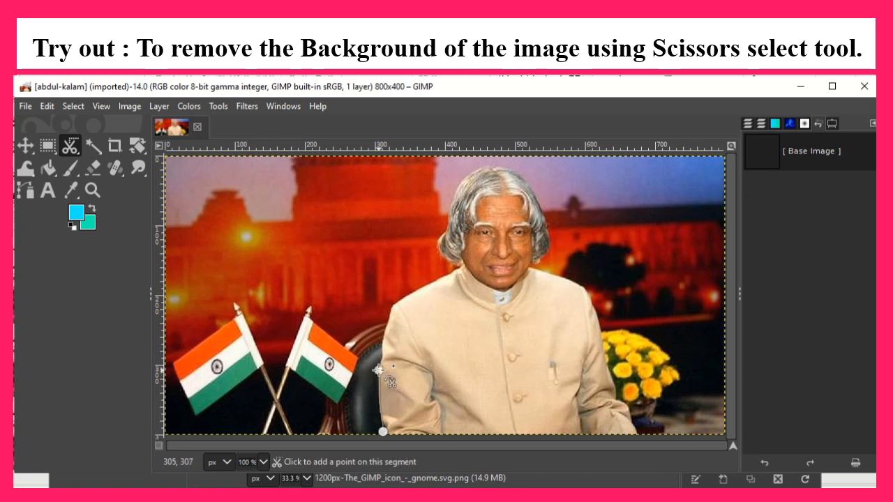
pyautogui.click(392, 308)
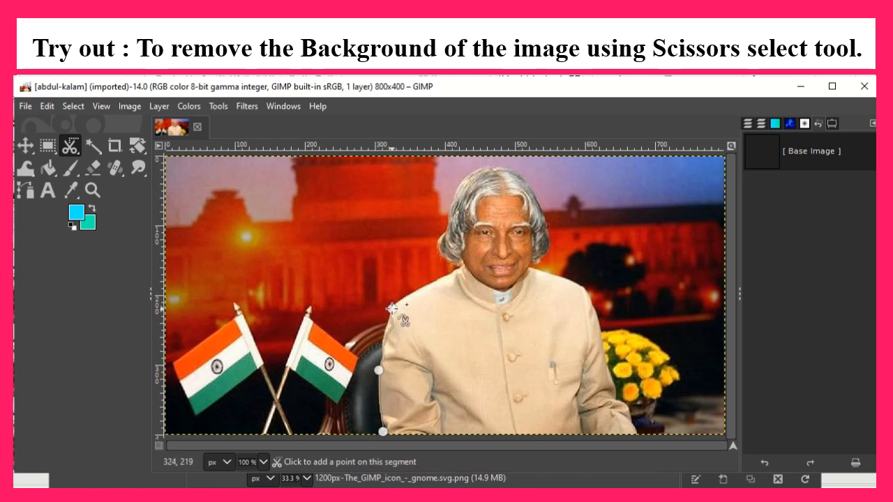
pyautogui.click(433, 278)
pyautogui.click(453, 268)
pyautogui.click(456, 258)
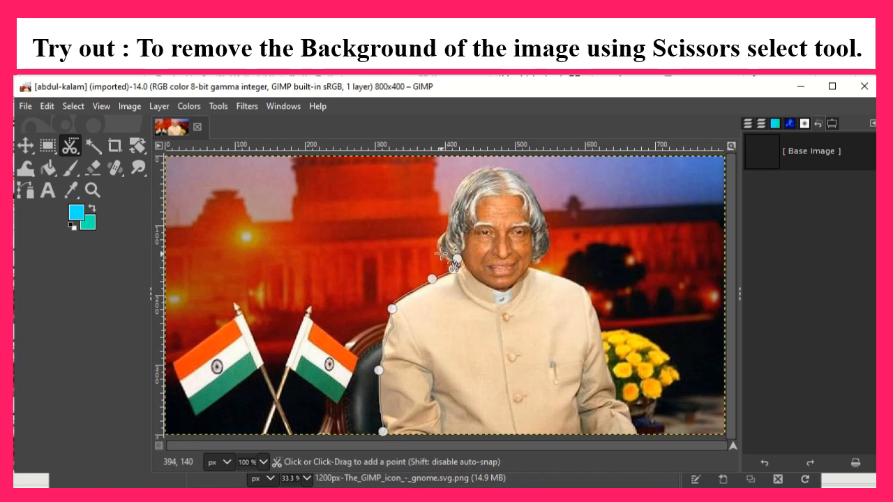
# Step: Continue the scissors outline over the man's hair and around his head to the opposite side of the neck
pyautogui.click(439, 251)
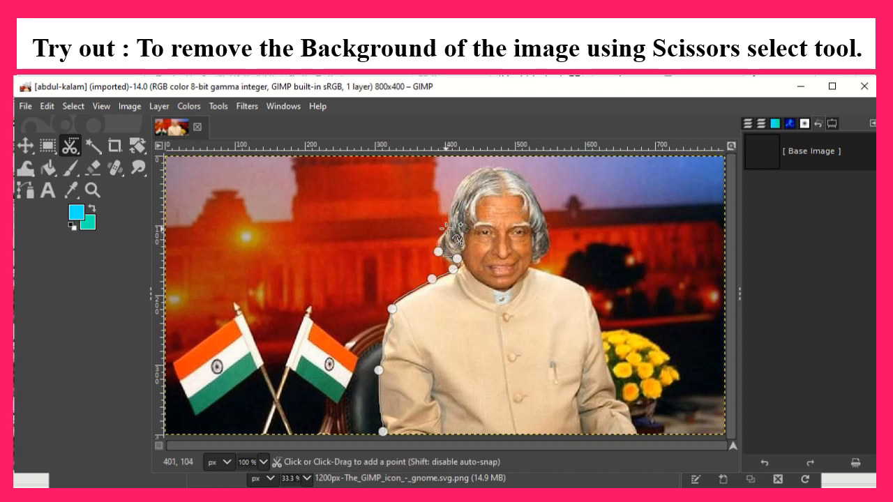
pyautogui.click(445, 228)
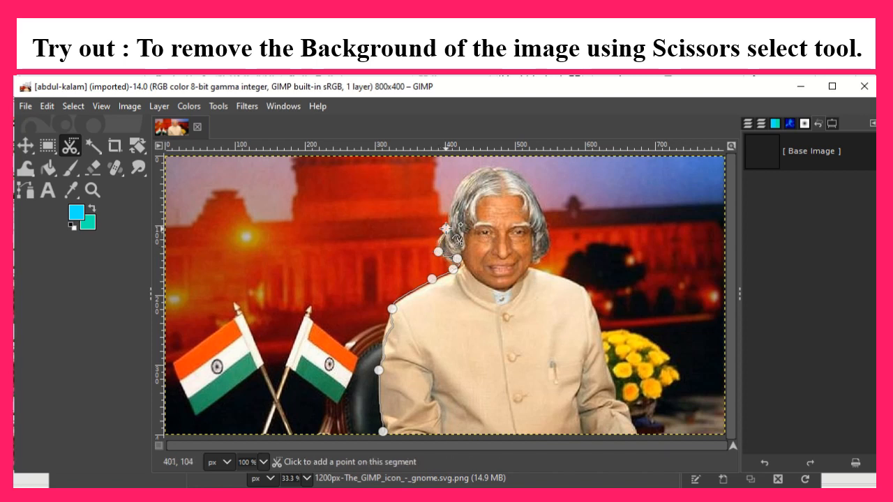
pyautogui.click(459, 187)
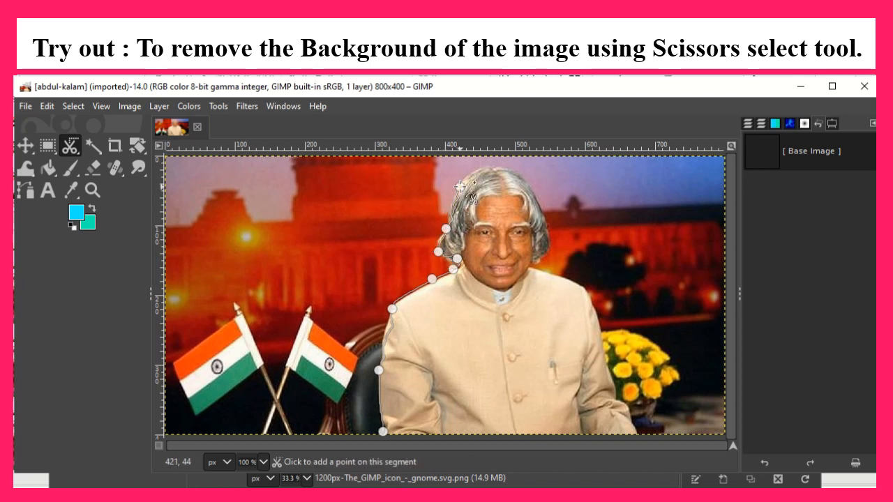
pyautogui.click(494, 165)
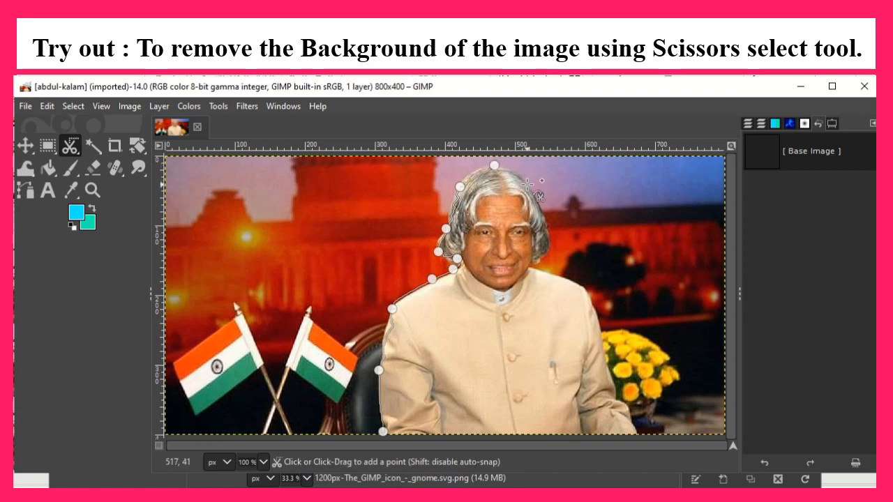
pyautogui.click(528, 184)
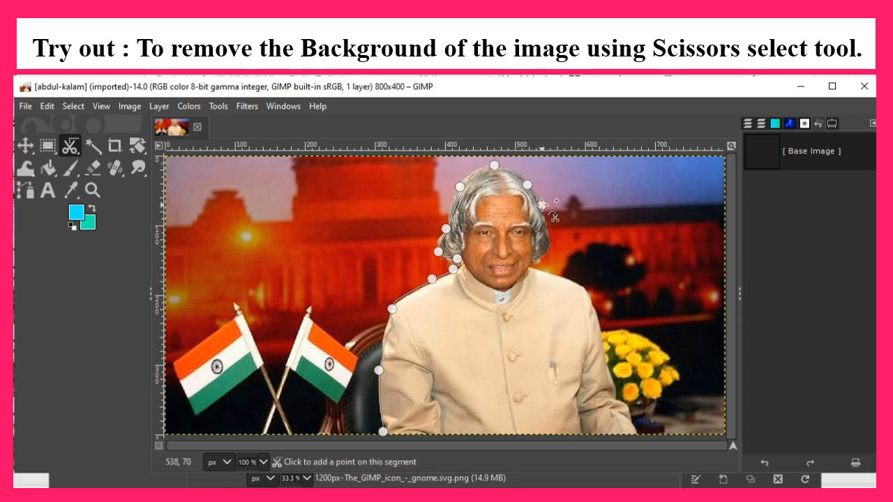
pyautogui.click(542, 204)
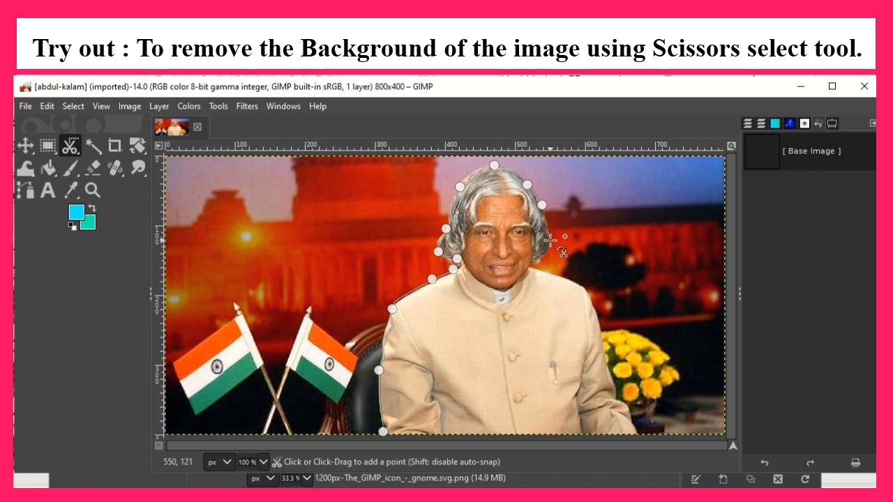
pyautogui.click(550, 241)
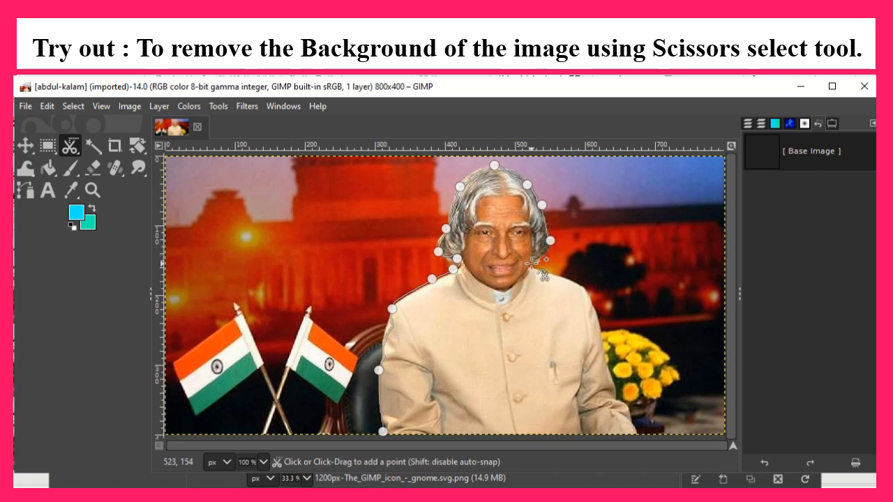
pyautogui.click(532, 264)
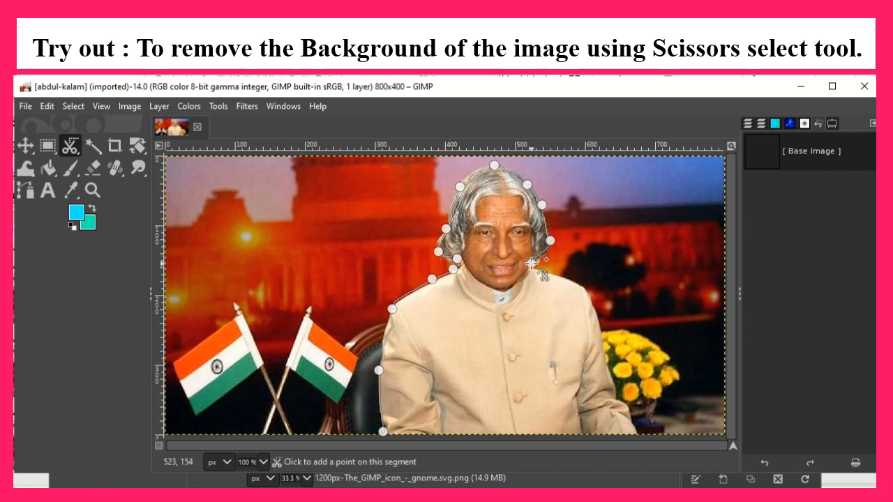
# Step: Trace the shoulder and arm beside the yellow flowers down to the image's lower edge and close the outline at its starting point
pyautogui.click(567, 279)
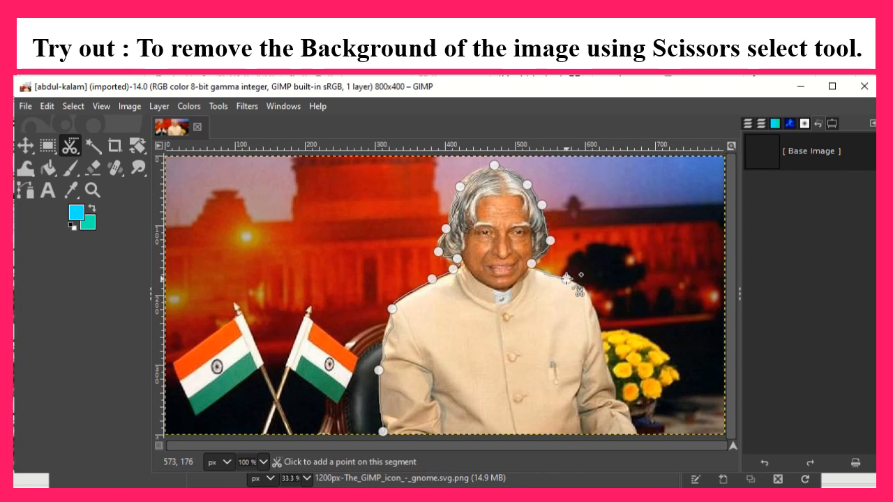
pyautogui.click(597, 315)
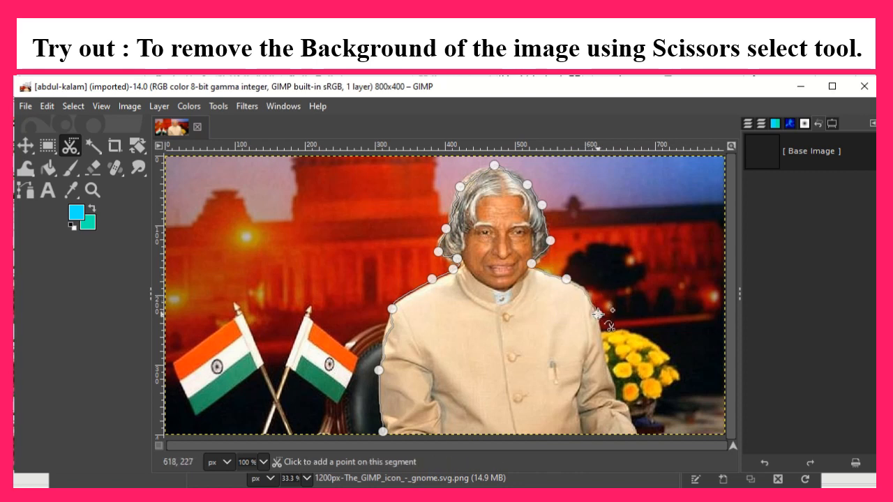
pyautogui.click(612, 367)
pyautogui.click(627, 405)
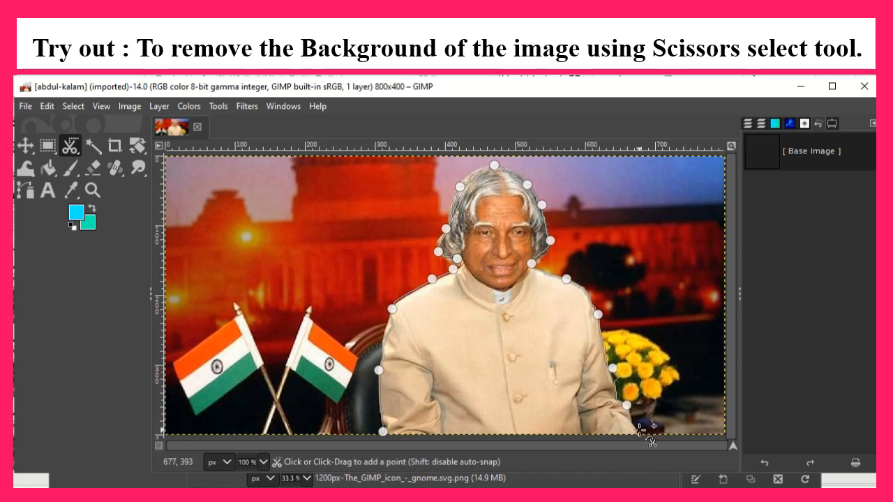
pyautogui.click(639, 430)
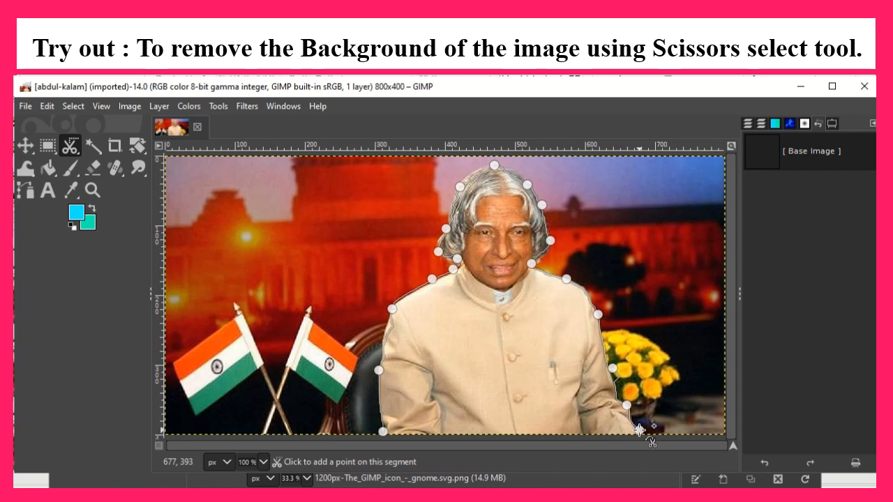
pyautogui.click(382, 430)
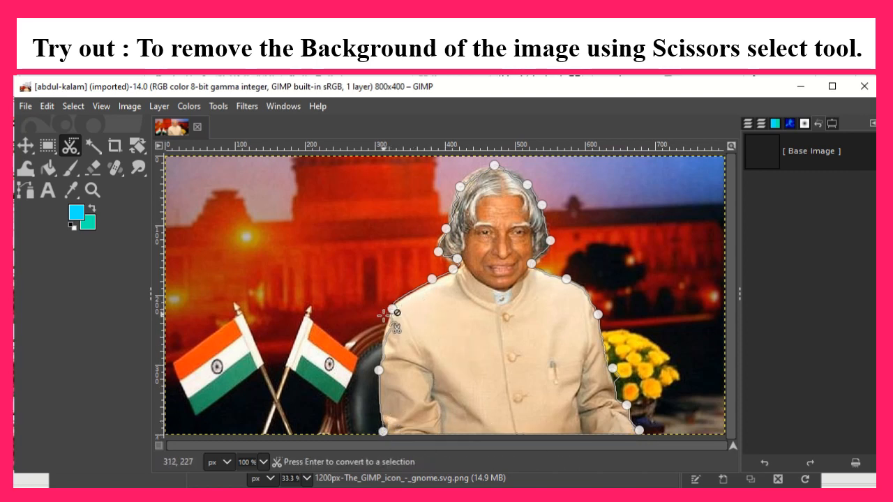
# Step: Refine the closed outline with extra points at the upper hair and the chair-side upper arm, and convert it to a selection
pyautogui.click(474, 174)
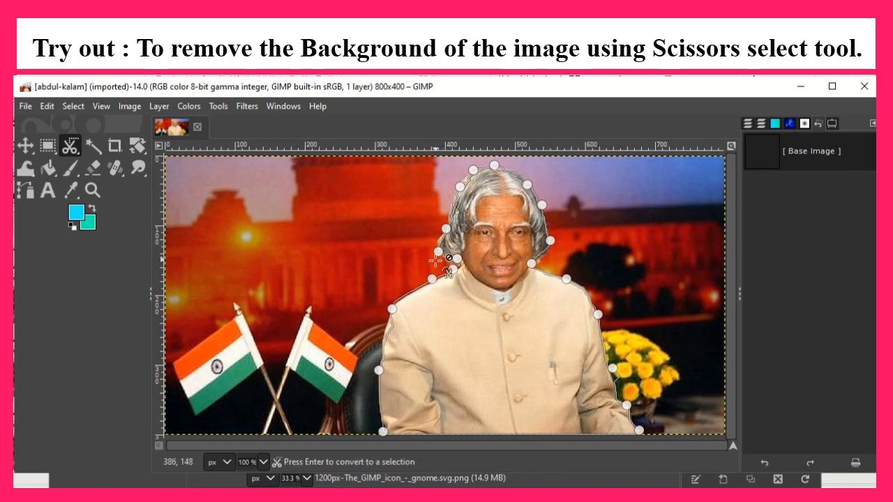
pyautogui.click(385, 332)
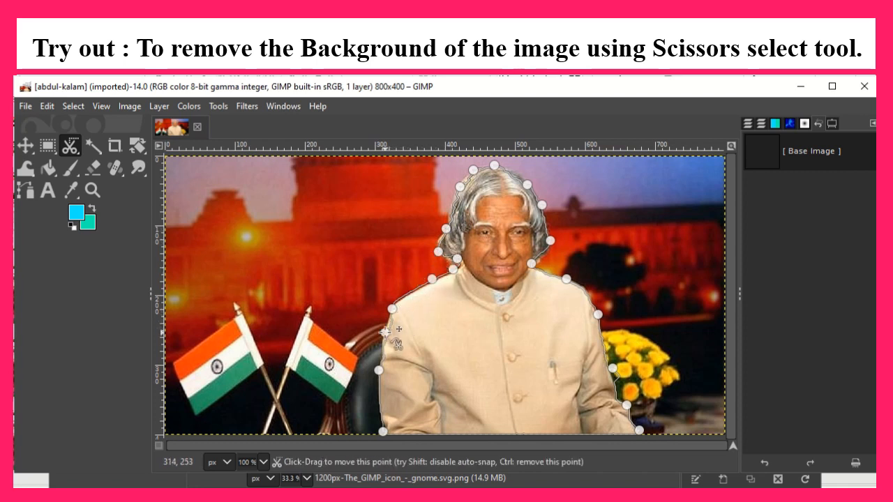
pyautogui.press('Return')
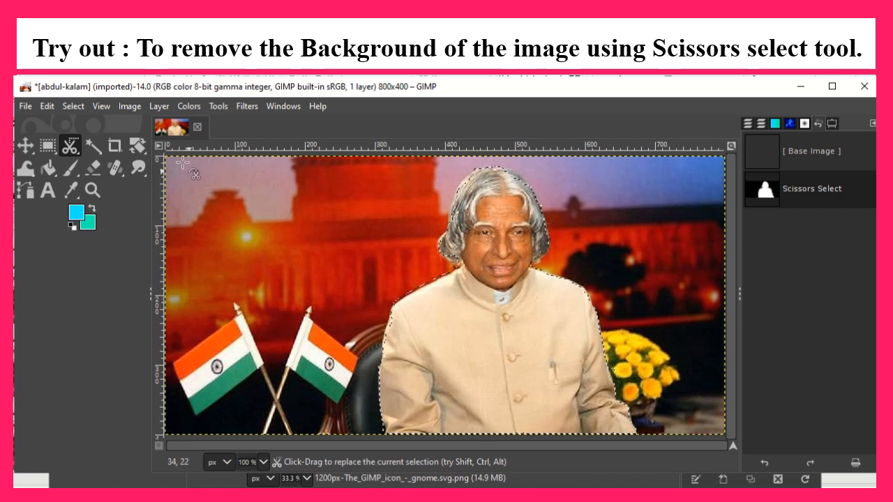
# Step: Invert the selection and clear the background around the man
pyautogui.click(73, 106)
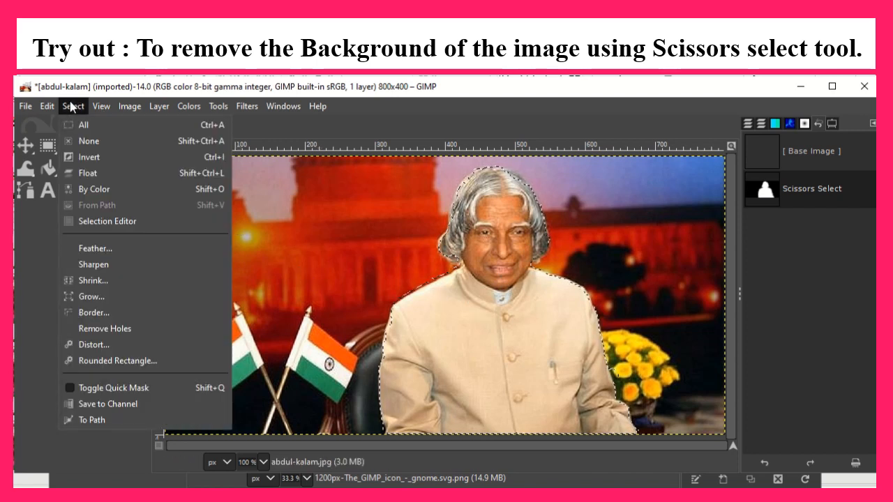
pyautogui.click(82, 161)
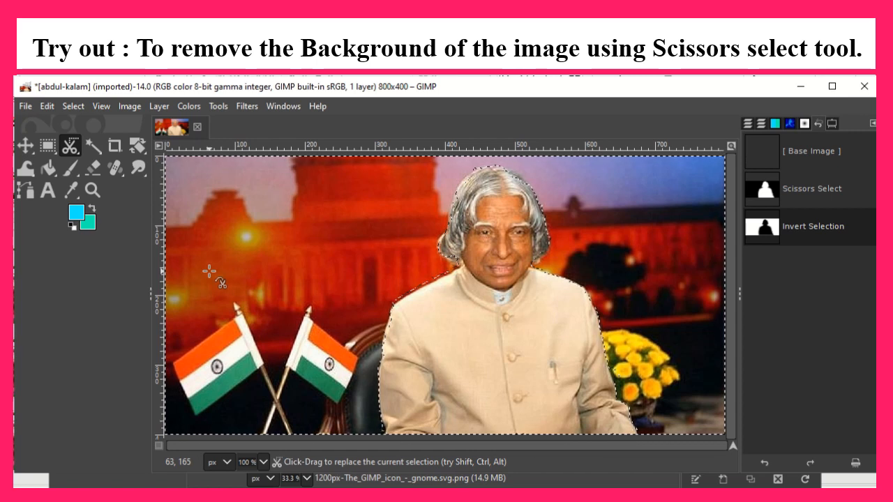
pyautogui.click(47, 106)
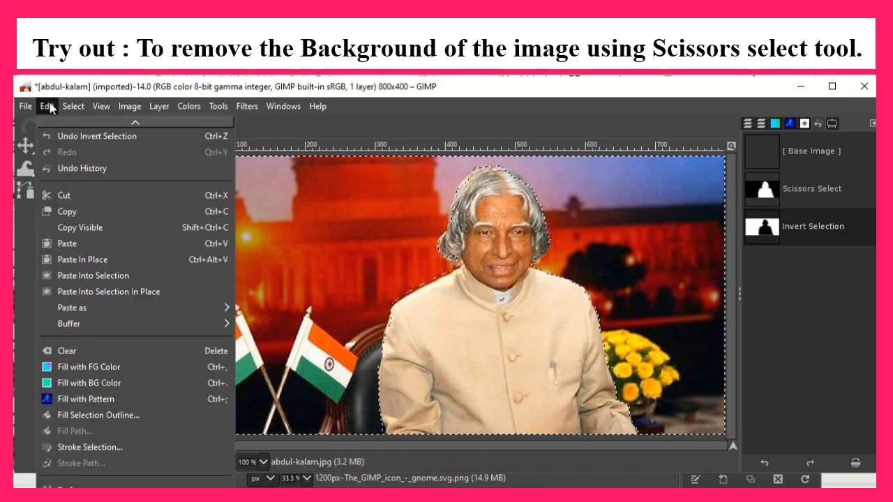
pyautogui.click(69, 351)
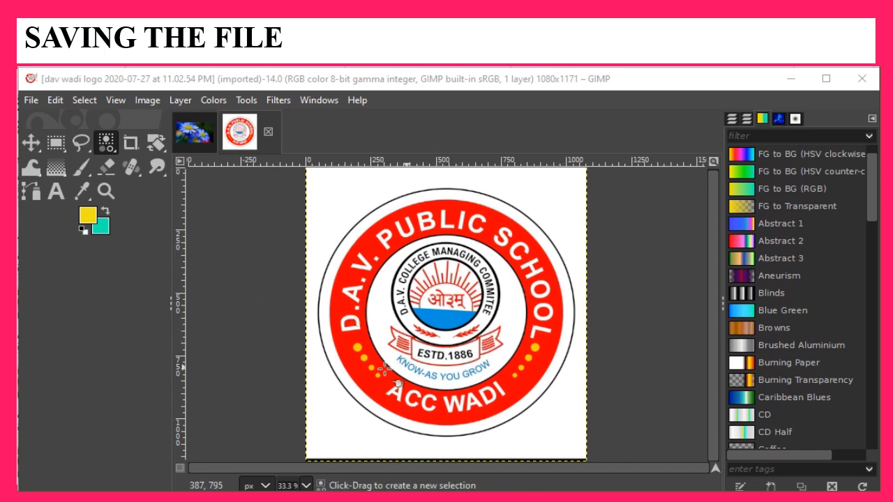
# Step: Start saving the school logo image in GIMP's native format and enter "dav wadi logo.xcf" as the file name
pyautogui.click(30, 100)
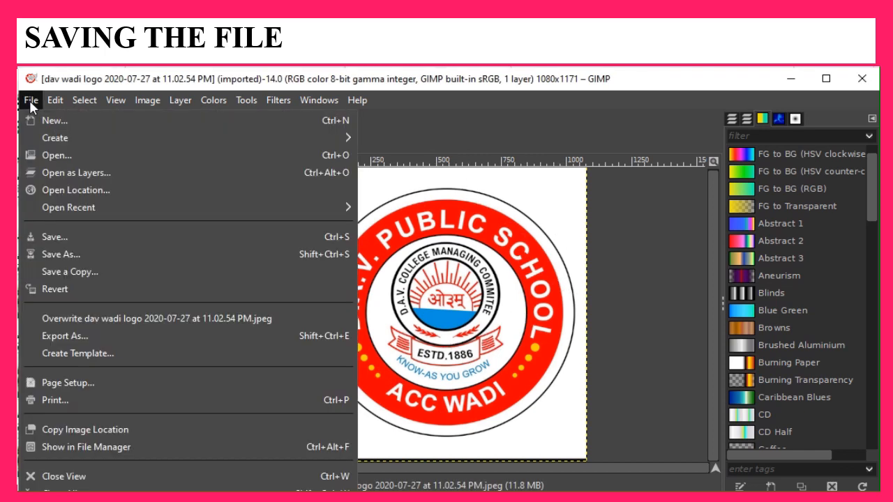
pyautogui.click(55, 235)
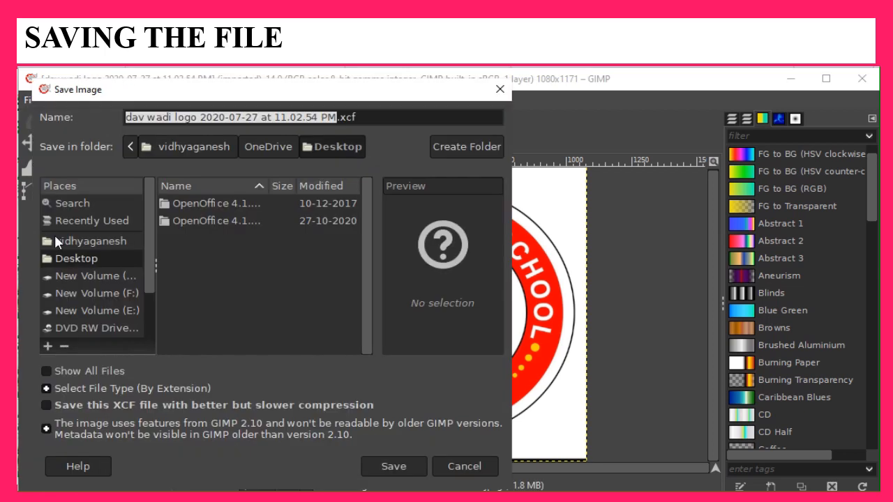
pyautogui.click(335, 117)
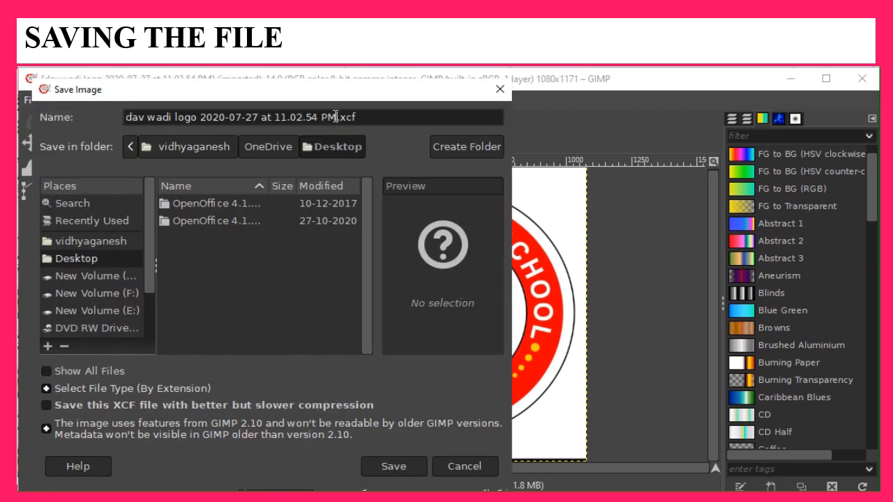
pyautogui.press('BackSpace')
pyautogui.press('BackSpace')
pyautogui.press('BackSpace')
pyautogui.press('BackSpace')
pyautogui.press('BackSpace')
pyautogui.press('BackSpace')
pyautogui.press('BackSpace')
pyautogui.press('BackSpace')
pyautogui.press('BackSpace')
pyautogui.press('BackSpace')
pyautogui.press('BackSpace')
pyautogui.press('BackSpace')
pyautogui.press('BackSpace')
pyautogui.press('BackSpace')
pyautogui.press('BackSpace')
pyautogui.press('BackSpace')
pyautogui.press('BackSpace')
pyautogui.press('BackSpace')
pyautogui.press('BackSpace')
pyautogui.press('BackSpace')
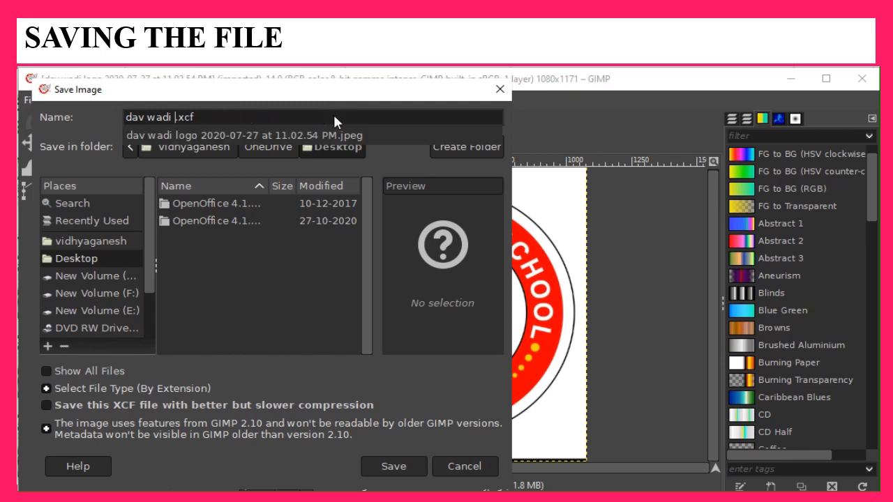
pyautogui.press('BackSpace')
pyautogui.press('BackSpace')
pyautogui.press('BackSpace')
pyautogui.press('BackSpace')
pyautogui.press('BackSpace')
pyautogui.press('BackSpace')
pyautogui.press('BackSpace')
pyautogui.press('BackSpace')
pyautogui.press('BackSpace')
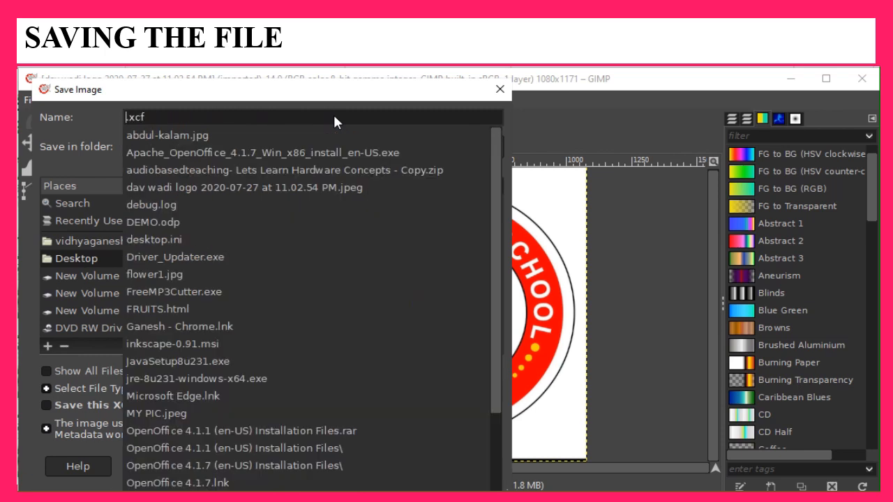
pyautogui.write('dav wadi')
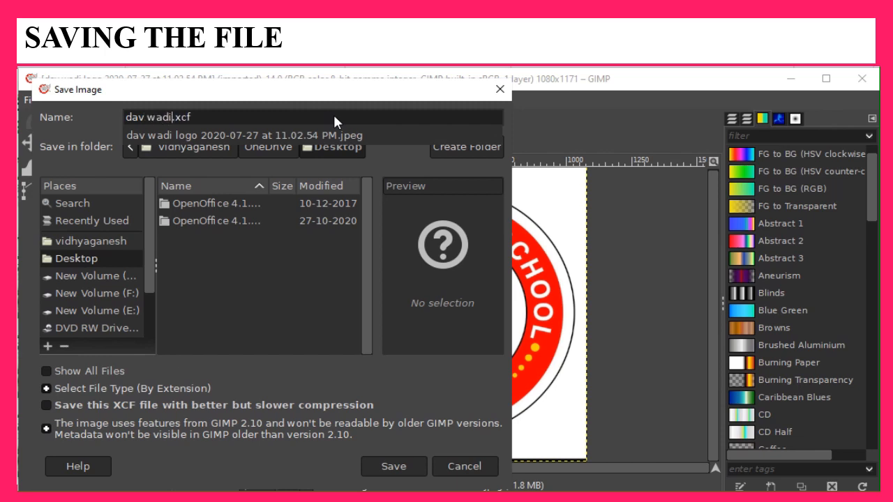
pyautogui.write(' logo')
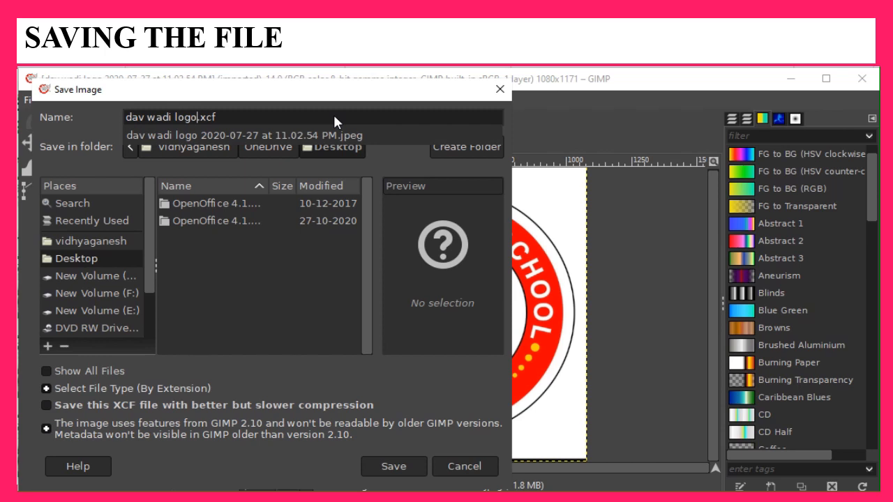